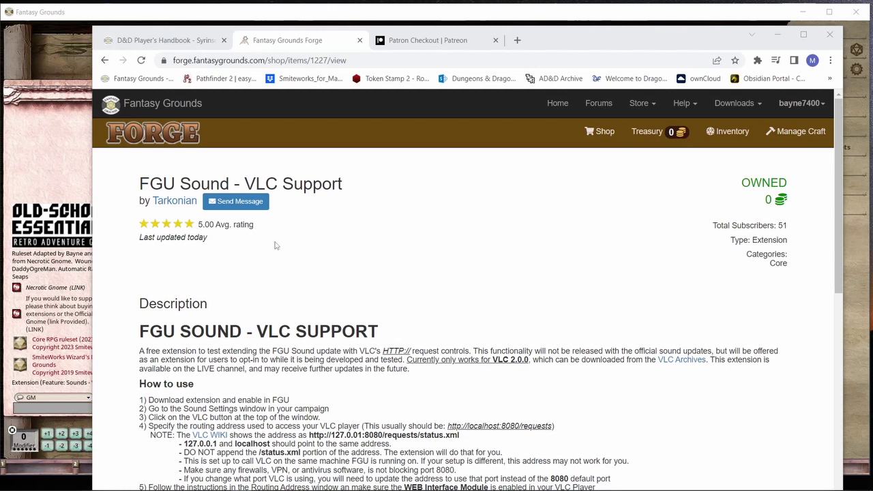
Read the How to use steps on the FGU Sound - VLC Support Forge page, then bring Fantasy Grounds forward.
{"action": "scroll", "coordinate": [372, 245], "scroll_direction": "down", "scroll_amount": 3}
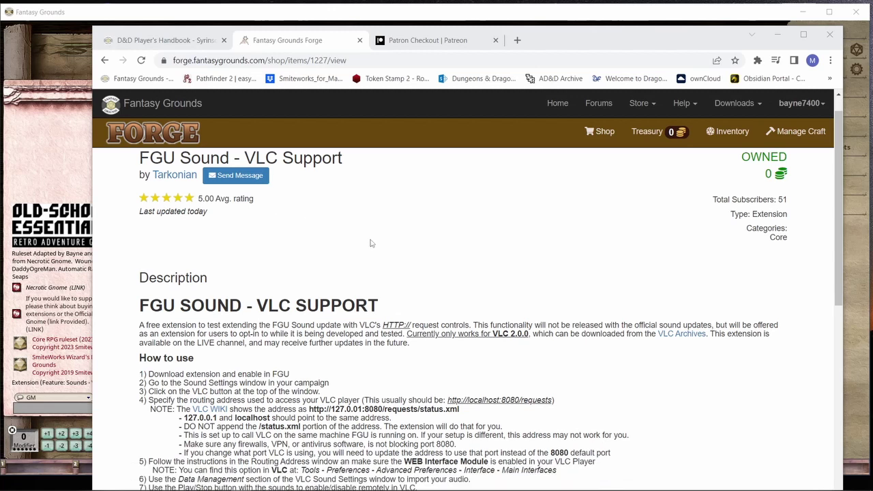
{"action": "scroll", "coordinate": [353, 260], "scroll_direction": "up", "scroll_amount": 3}
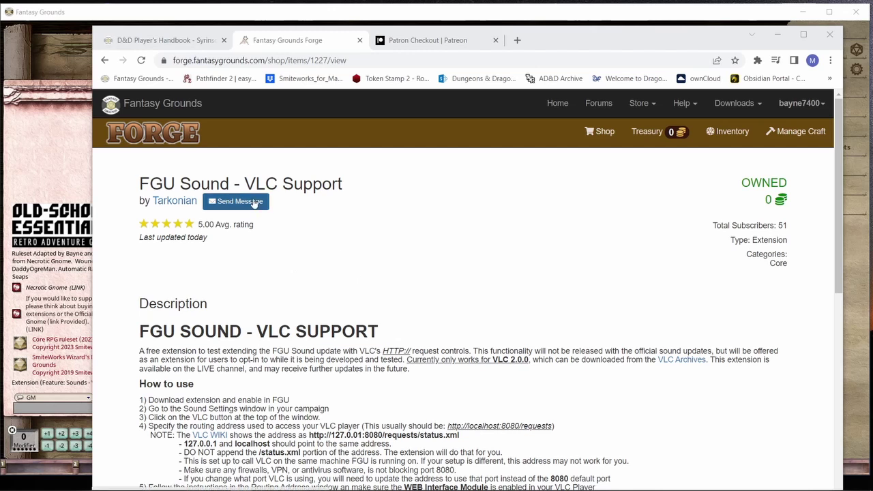
{"action": "left_click_drag", "start_coordinate": [774, 198], "coordinate": [763, 199]}
{"action": "left_click", "coordinate": [504, 257]}
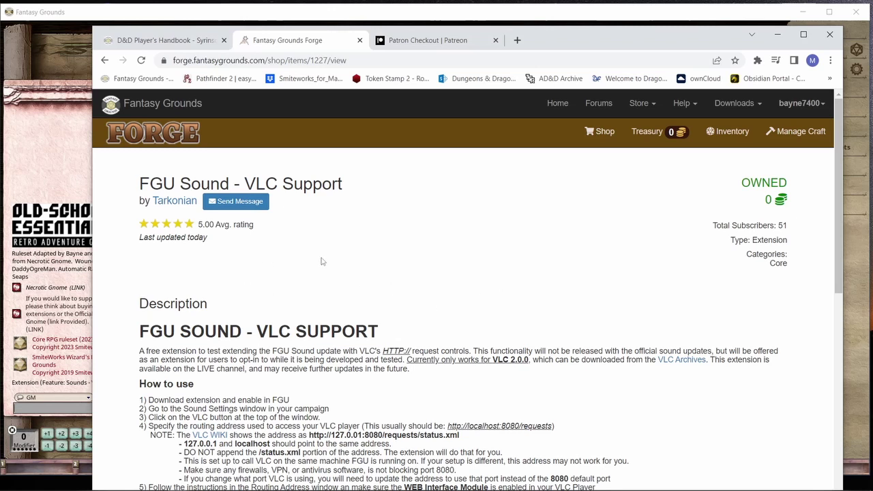
{"action": "scroll", "coordinate": [358, 255], "scroll_direction": "down", "scroll_amount": 1}
{"action": "scroll", "coordinate": [357, 255], "scroll_direction": "down", "scroll_amount": 2}
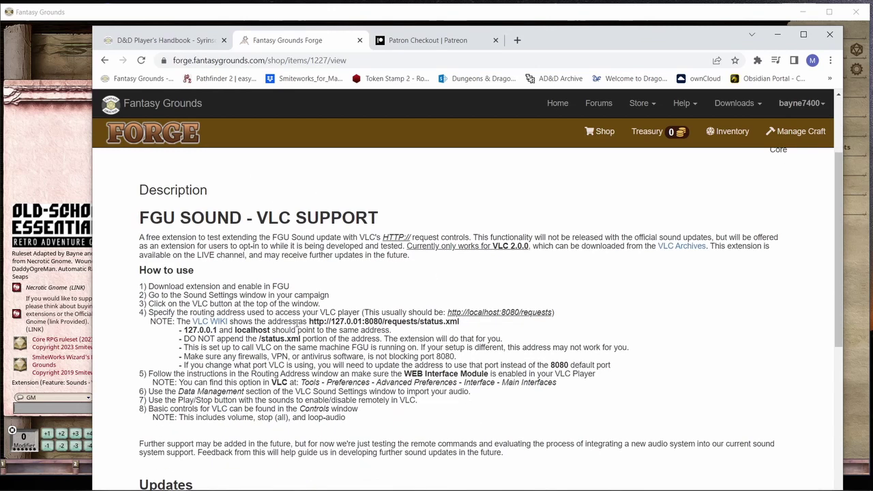
{"action": "scroll", "coordinate": [437, 373], "scroll_direction": "up", "scroll_amount": 2}
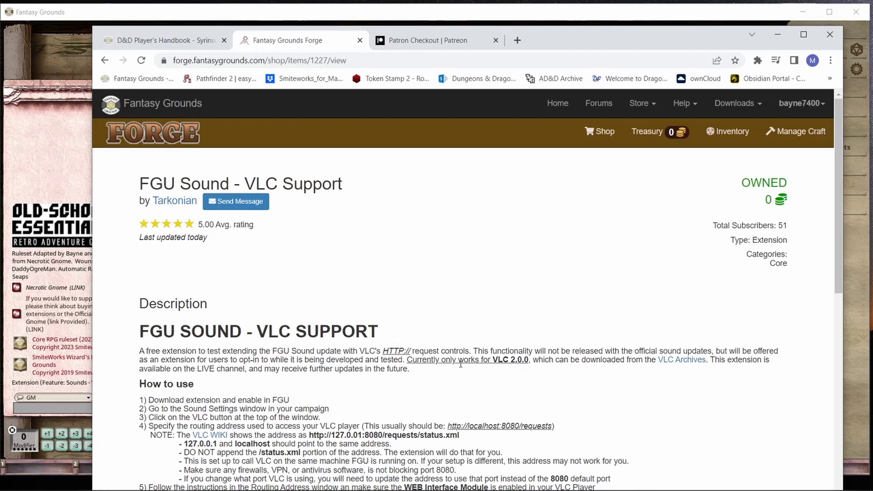
{"action": "scroll", "coordinate": [320, 296], "scroll_direction": "down", "scroll_amount": 5}
{"action": "scroll", "coordinate": [396, 291], "scroll_direction": "up", "scroll_amount": 5}
{"action": "left_click", "coordinate": [711, 17]}
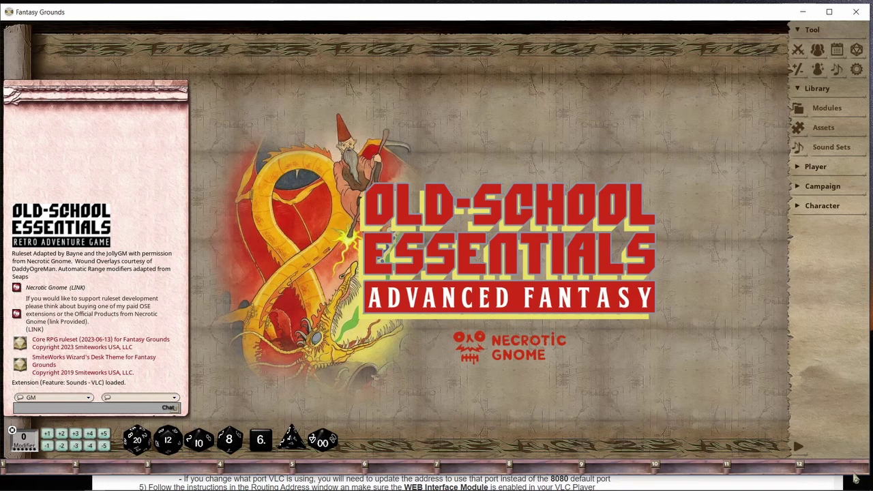
Stretch the Fantasy Grounds window to the screen bottom and center the Sound: Context window.
{"action": "left_click_drag", "start_coordinate": [859, 481], "coordinate": [861, 490]}
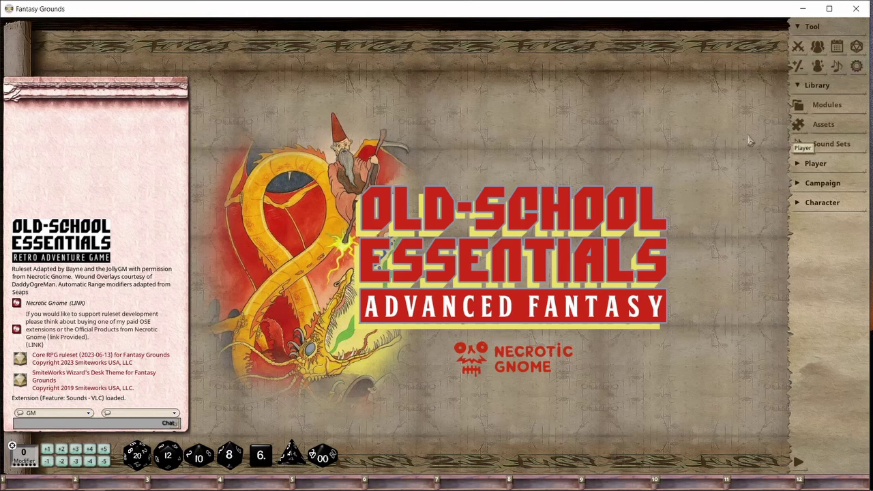
{"action": "left_click", "coordinate": [837, 69]}
{"action": "left_click_drag", "start_coordinate": [193, 113], "coordinate": [367, 96]}
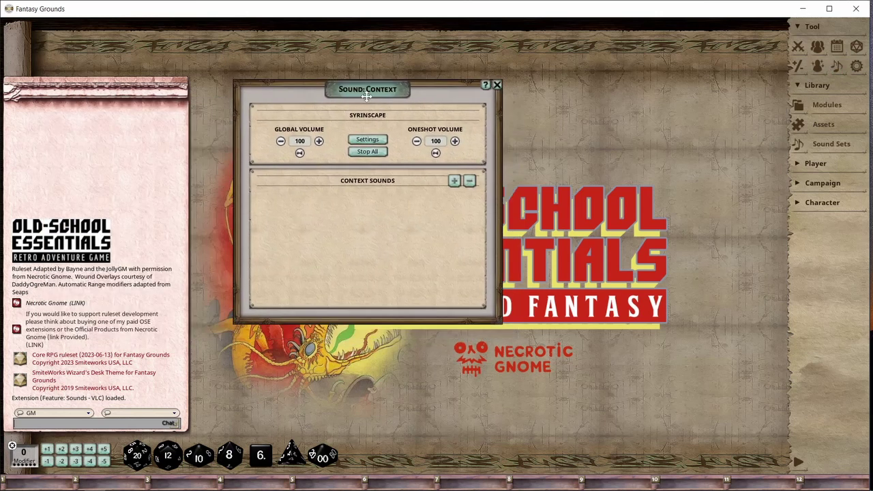
{"action": "left_click", "coordinate": [367, 139]}
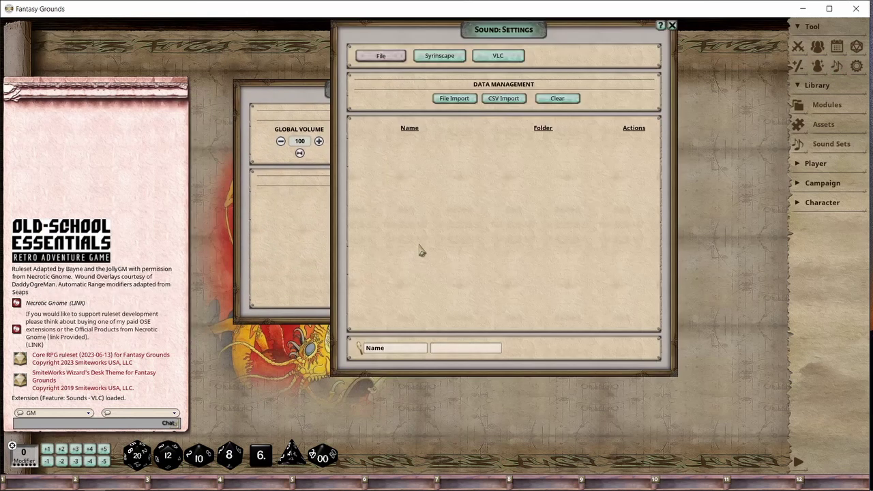
{"action": "left_click_drag", "start_coordinate": [511, 210], "coordinate": [464, 267]}
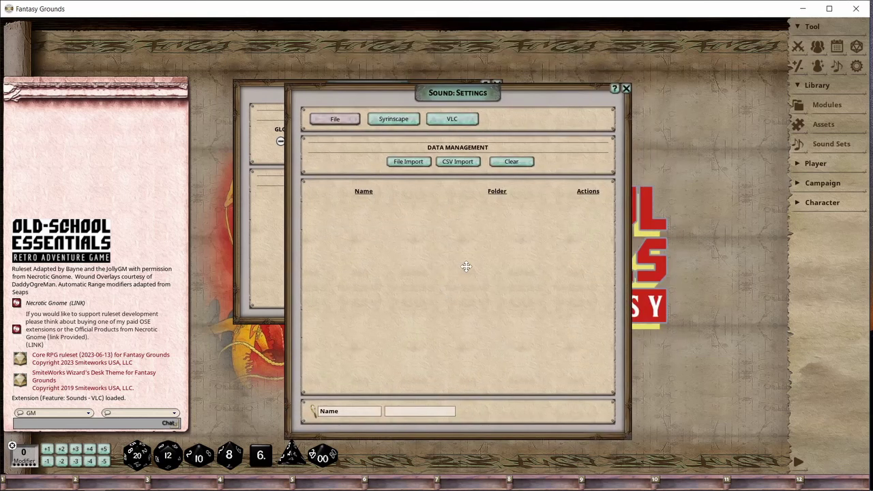
{"action": "left_click", "coordinate": [459, 122]}
{"action": "scroll", "coordinate": [410, 275], "scroll_direction": "down", "scroll_amount": 1}
{"action": "scroll", "coordinate": [410, 275], "scroll_direction": "down", "scroll_amount": 3}
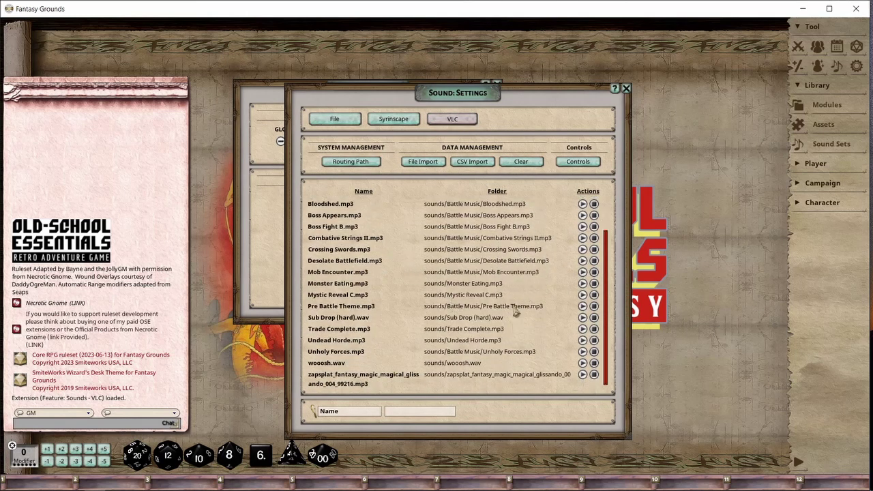
{"action": "scroll", "coordinate": [428, 305], "scroll_direction": "up", "scroll_amount": 4}
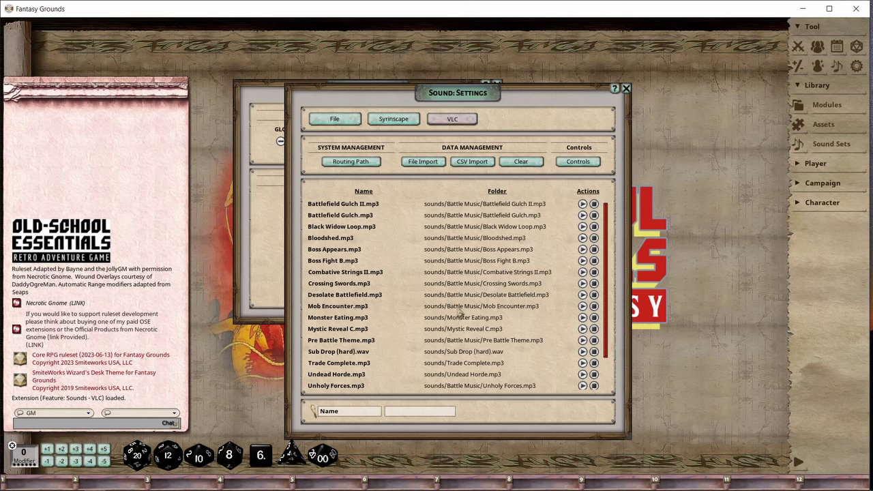
{"action": "left_click", "coordinate": [352, 166]}
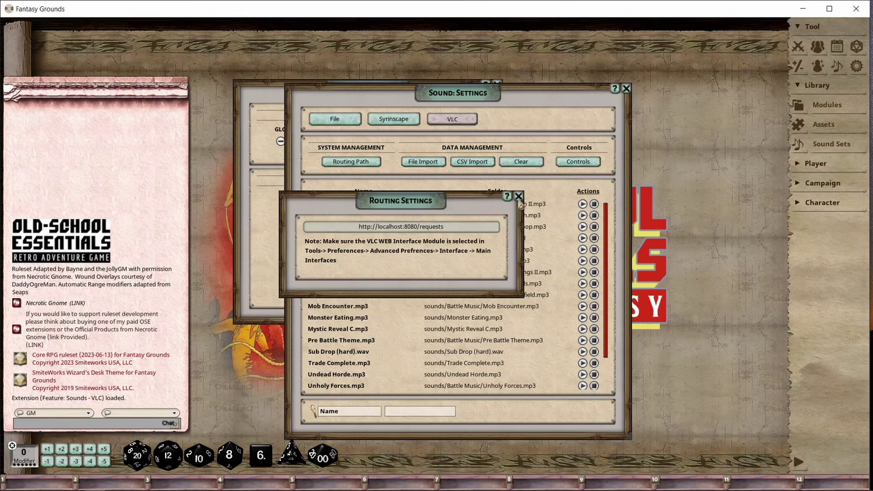
Close Routing Settings, open an empty Import Sound Files dialog, and bring up the sounds folder.
{"action": "left_click", "coordinate": [519, 197]}
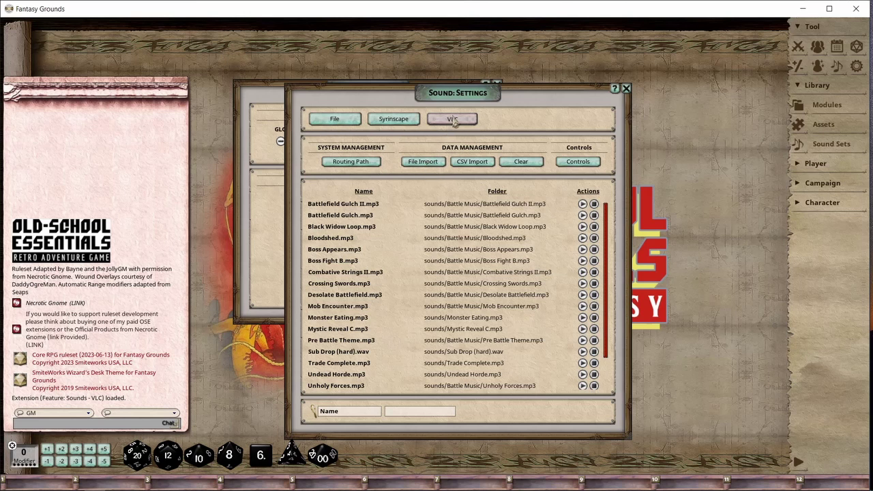
{"action": "left_click", "coordinate": [424, 163]}
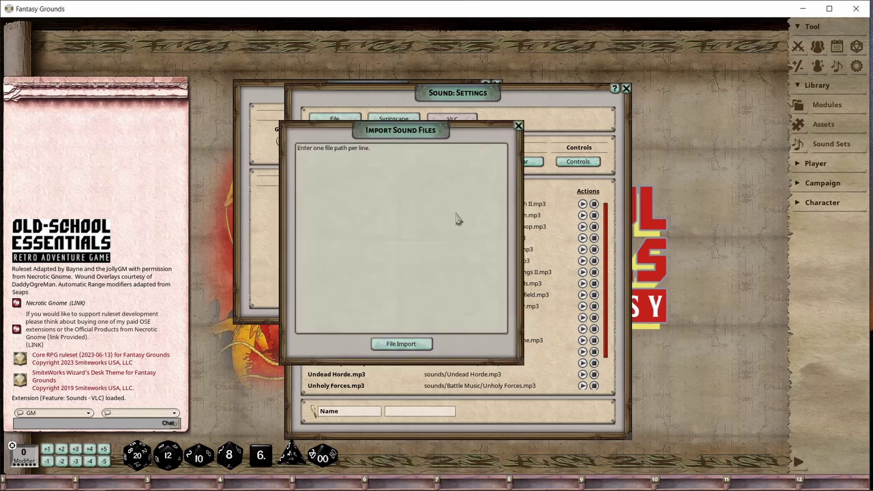
{"action": "left_click_drag", "start_coordinate": [417, 137], "coordinate": [338, 136]}
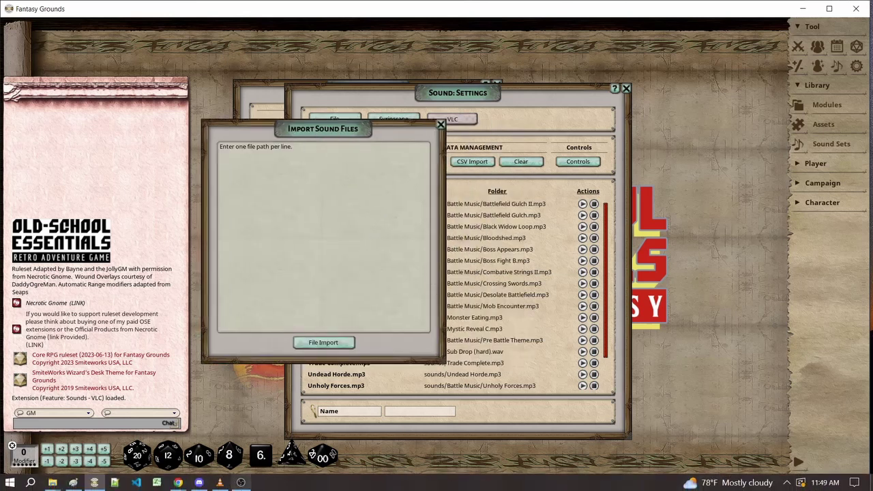
{"action": "left_click", "coordinate": [161, 426]}
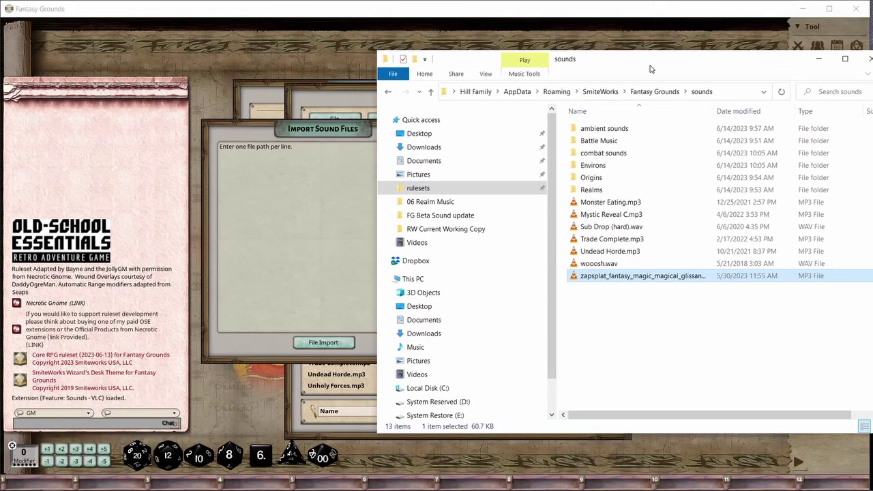
Copy the seven audio files' paths from the sounds folder and paste them into Import Sound Files.
{"action": "left_click", "coordinate": [279, 128]}
{"action": "left_click_drag", "start_coordinate": [279, 128], "coordinate": [165, 117]}
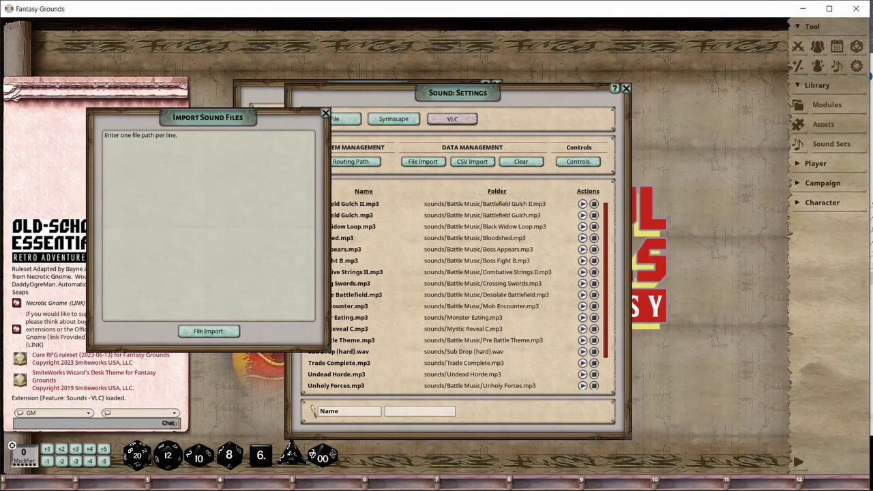
{"action": "mouse_move", "coordinate": [51, 482]}
{"action": "left_click", "coordinate": [167, 444]}
{"action": "left_click_drag", "start_coordinate": [683, 321], "coordinate": [560, 204]}
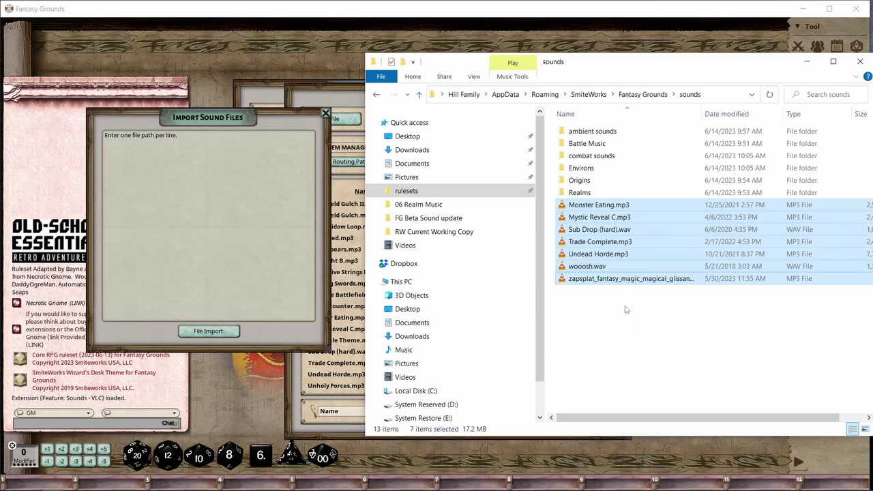
{"action": "right_click", "coordinate": [596, 247]}
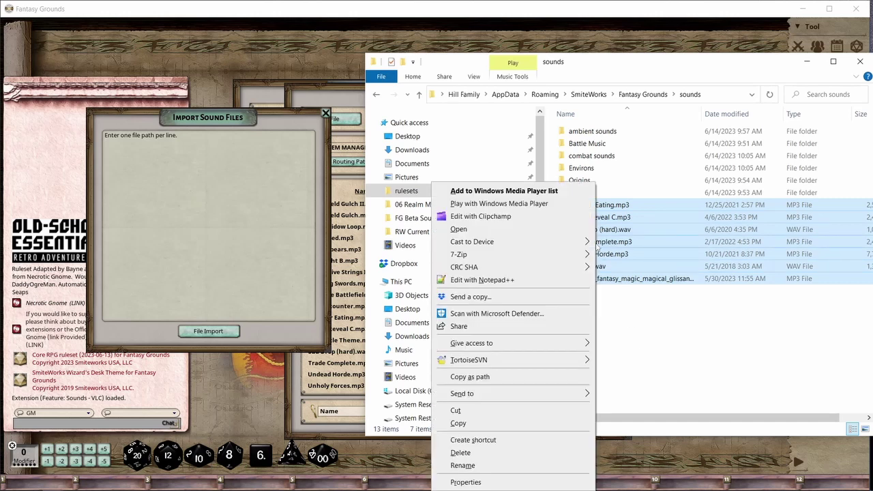
{"action": "left_click", "coordinate": [481, 376]}
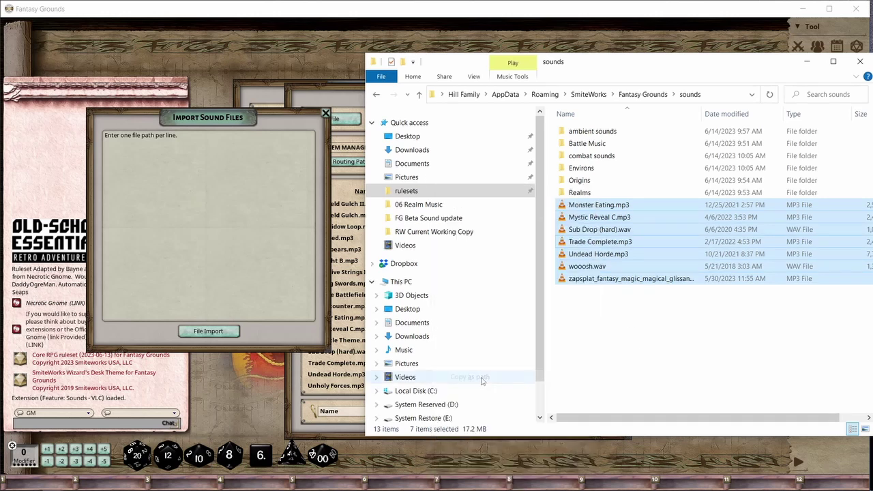
{"action": "left_click", "coordinate": [136, 191]}
{"action": "key", "text": "ctrl+v"}
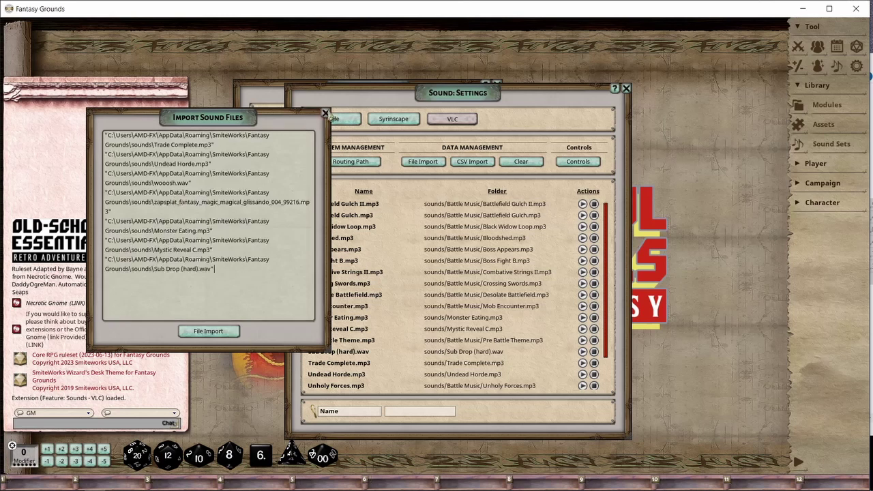
Delete the pasted paths, close the import dialog, clear the list, and reshow VLC sounds ending with wooosh.wav.
{"action": "key", "text": "ctrl+a"}
{"action": "key", "text": "BackSpace"}
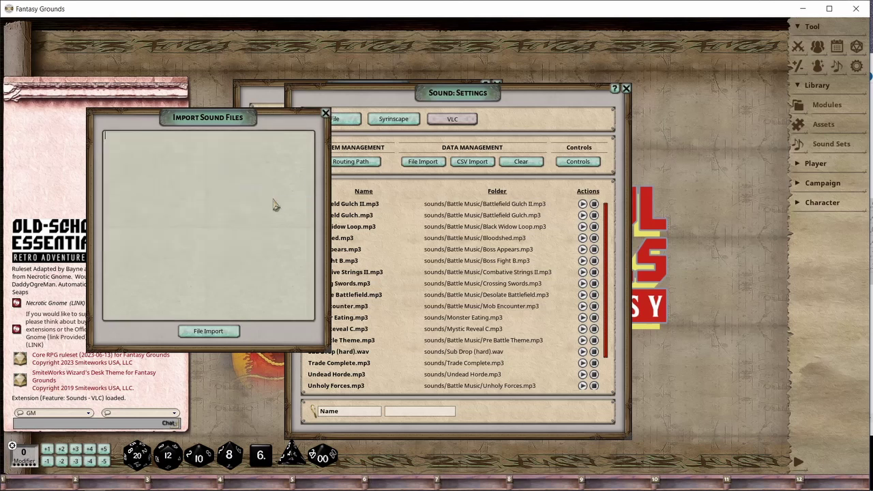
{"action": "left_click", "coordinate": [326, 114]}
{"action": "left_click", "coordinate": [508, 162]}
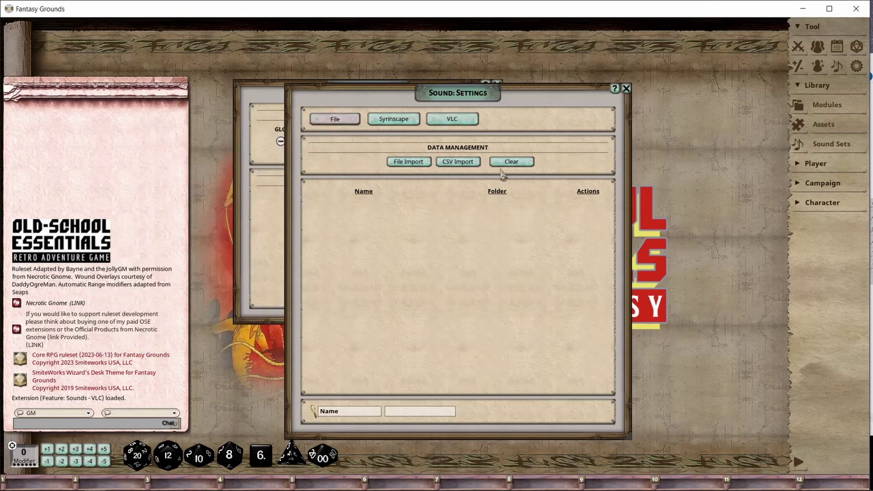
{"action": "left_click", "coordinate": [453, 122]}
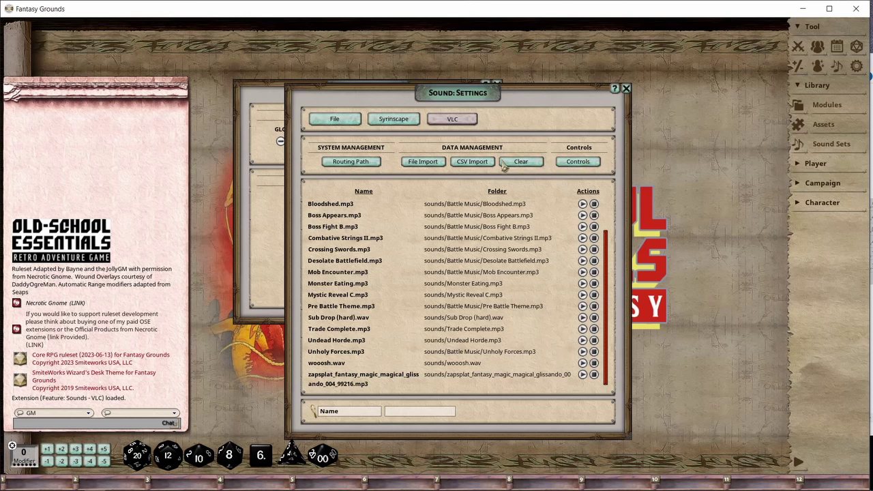
Open VLC Controls, test mute and Loop, and place it lower right at volume 265.
{"action": "left_click", "coordinate": [581, 163]}
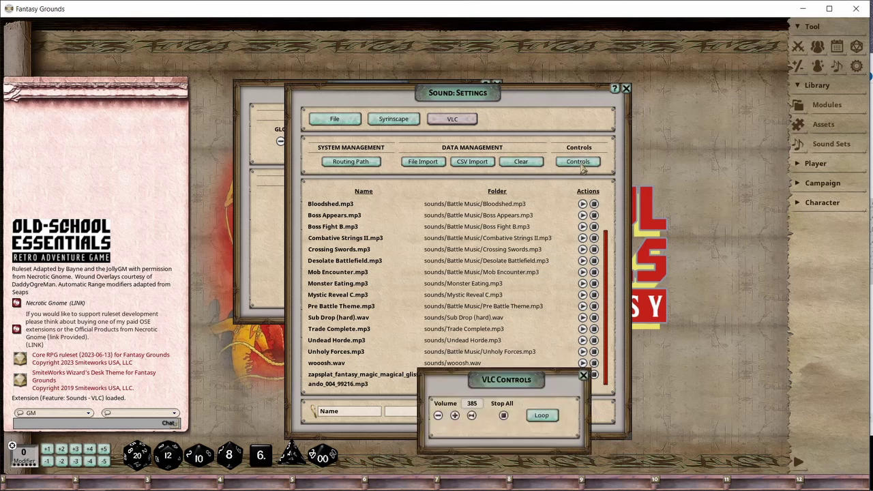
{"action": "left_click_drag", "start_coordinate": [570, 371], "coordinate": [582, 371]}
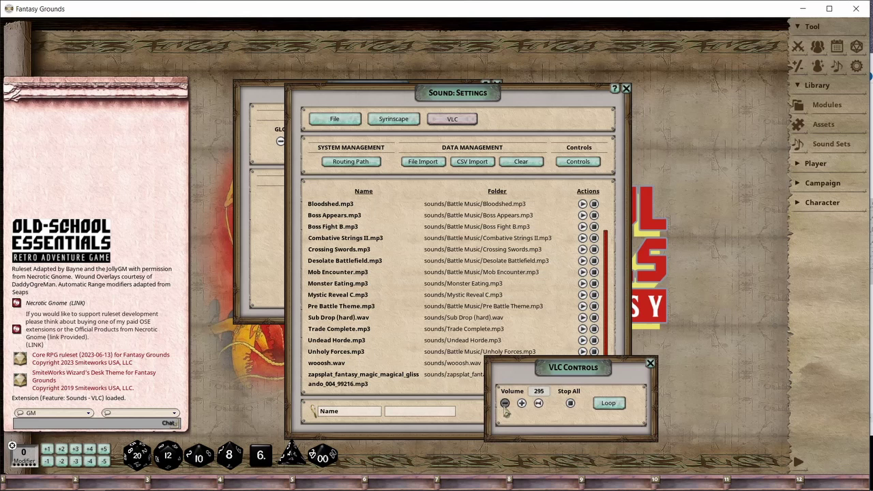
{"action": "left_click", "coordinate": [538, 403]}
{"action": "left_click", "coordinate": [538, 403]}
{"action": "left_click", "coordinate": [617, 410]}
{"action": "left_click_drag", "start_coordinate": [556, 372], "coordinate": [679, 377]}
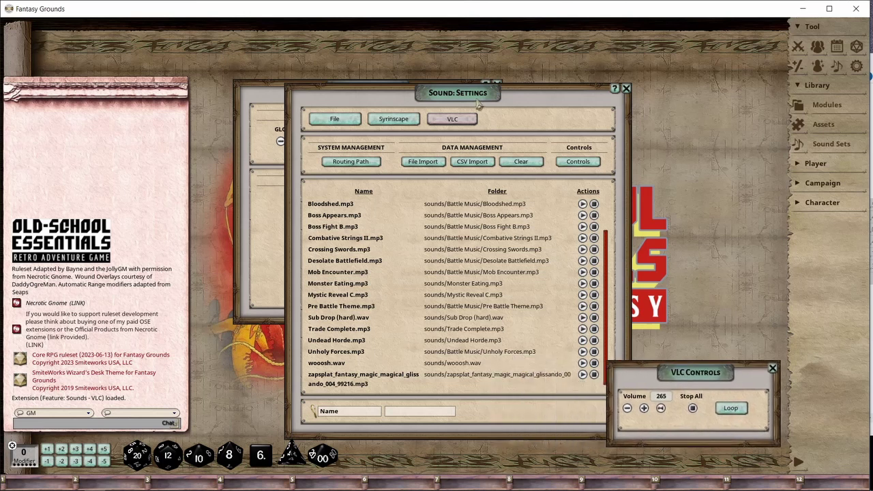
Move Sound: Settings left, close Sound: Context, and open Sound Sets listing New Round.
{"action": "left_click_drag", "start_coordinate": [479, 104], "coordinate": [253, 89]}
{"action": "left_click", "coordinate": [508, 85]}
{"action": "left_click", "coordinate": [507, 86]}
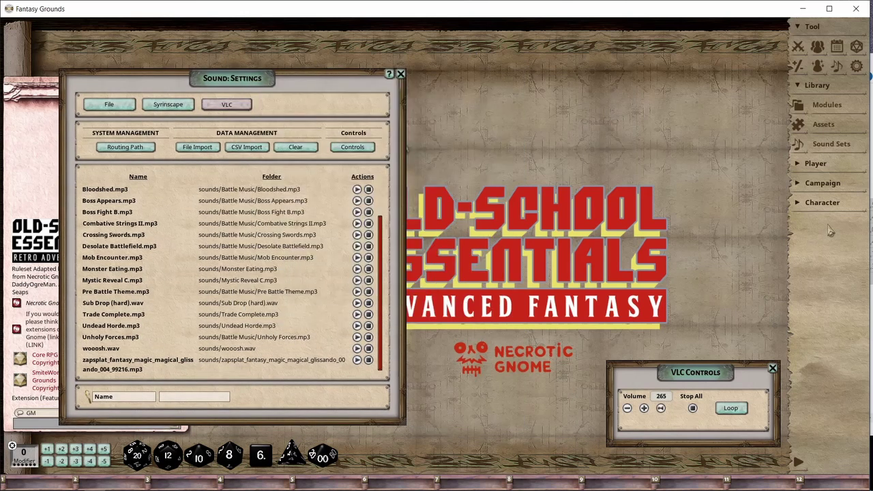
{"action": "left_click", "coordinate": [831, 145]}
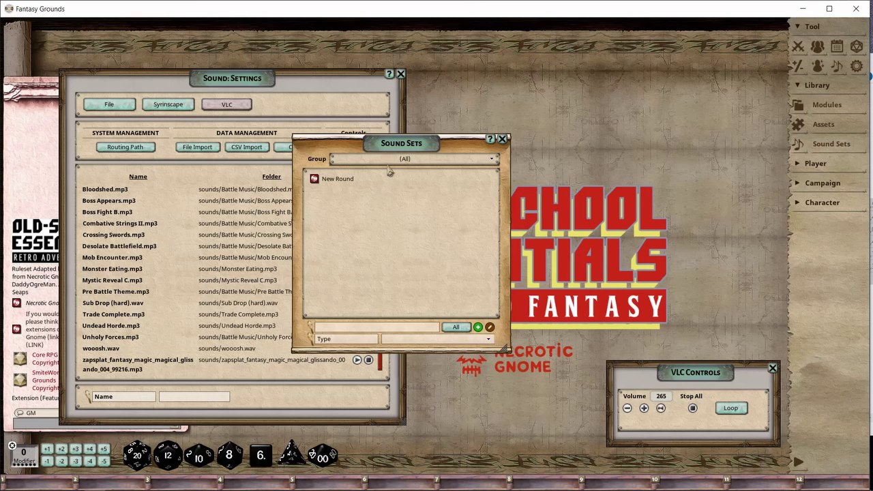